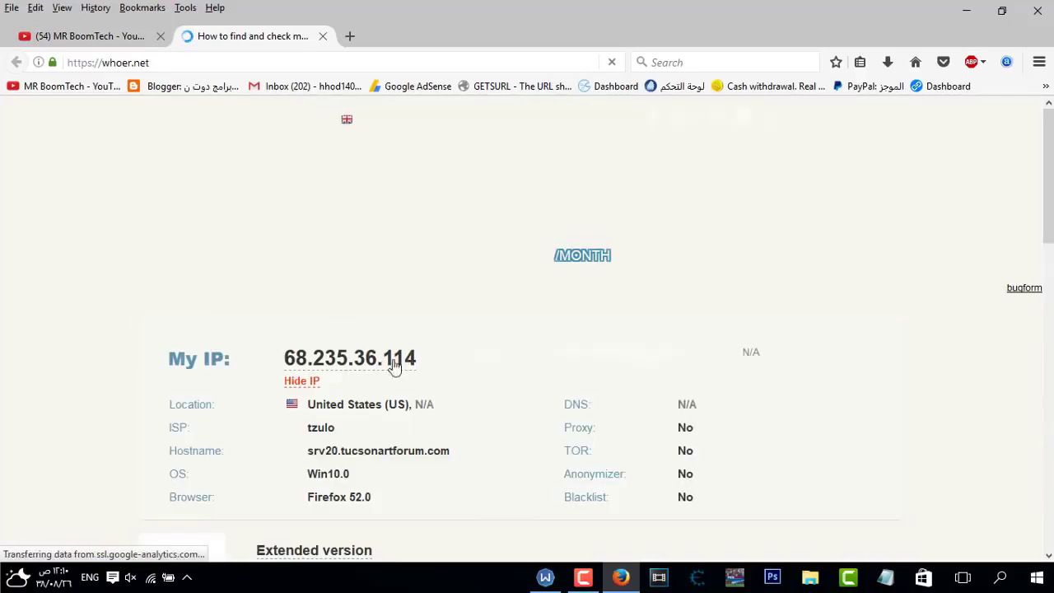
Step: Bring up Windscribe over the whoer.net page to compare the VPN's IP address with the one the site detects
left_click(545, 577)
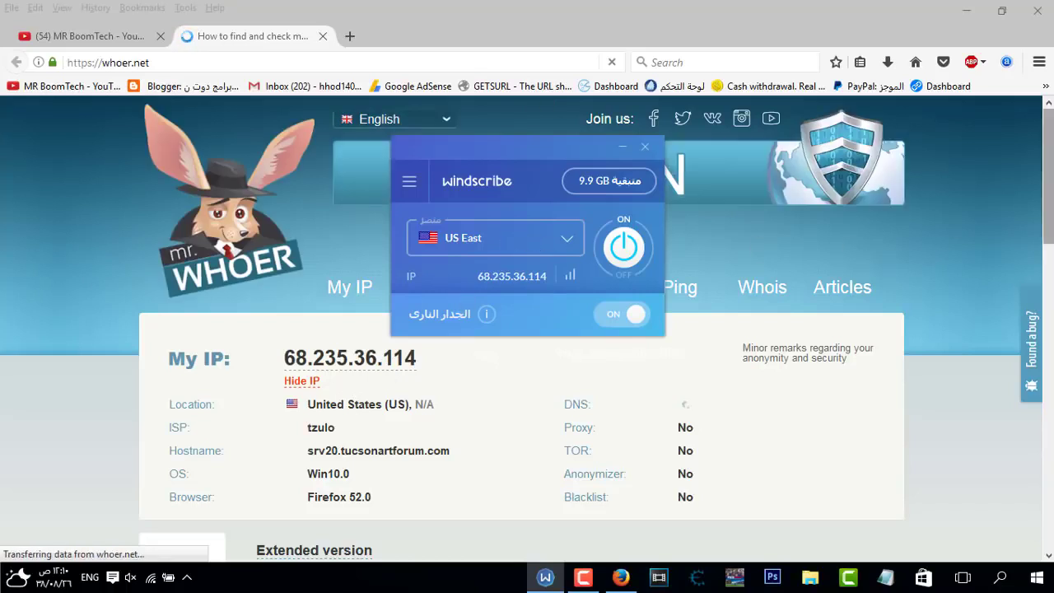
key("alt+Tab")
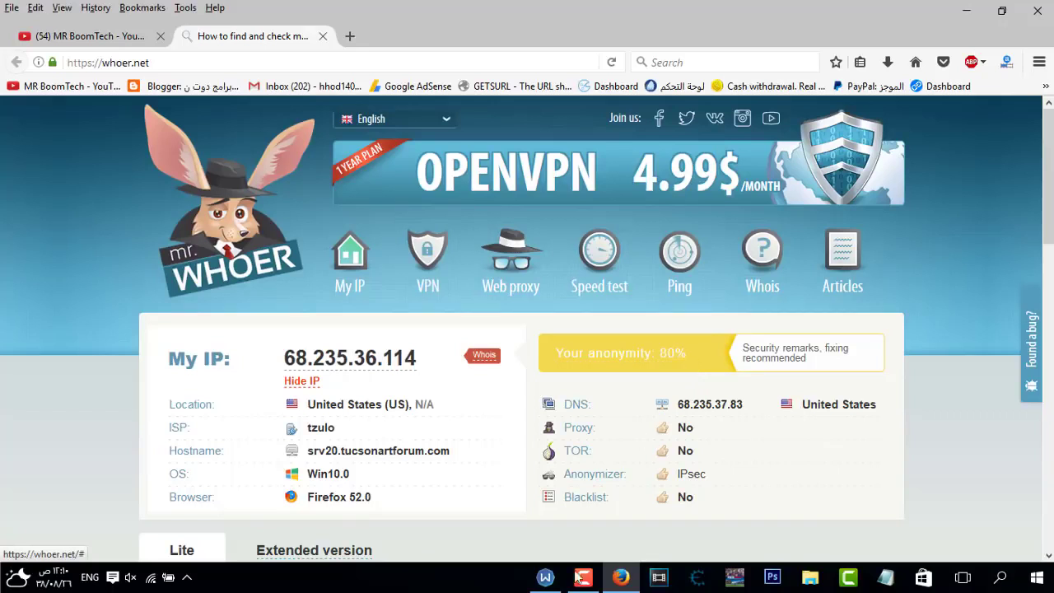
left_click(545, 577)
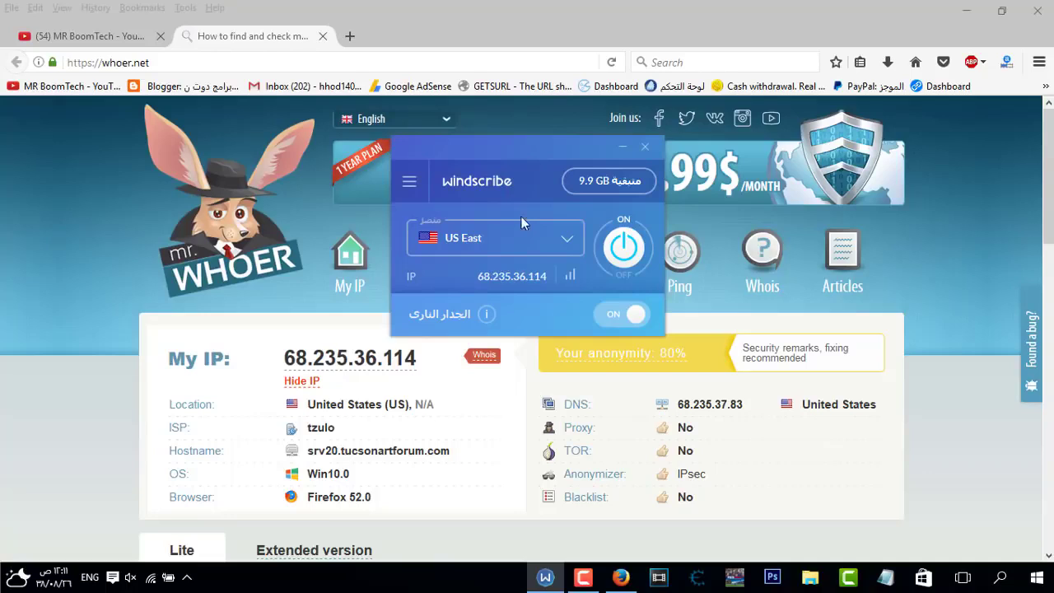
Step: Minimise the browser, launch Mouse and Keyboard Recorder from the desktop and clear the selection in its list of records
left_click(967, 10)
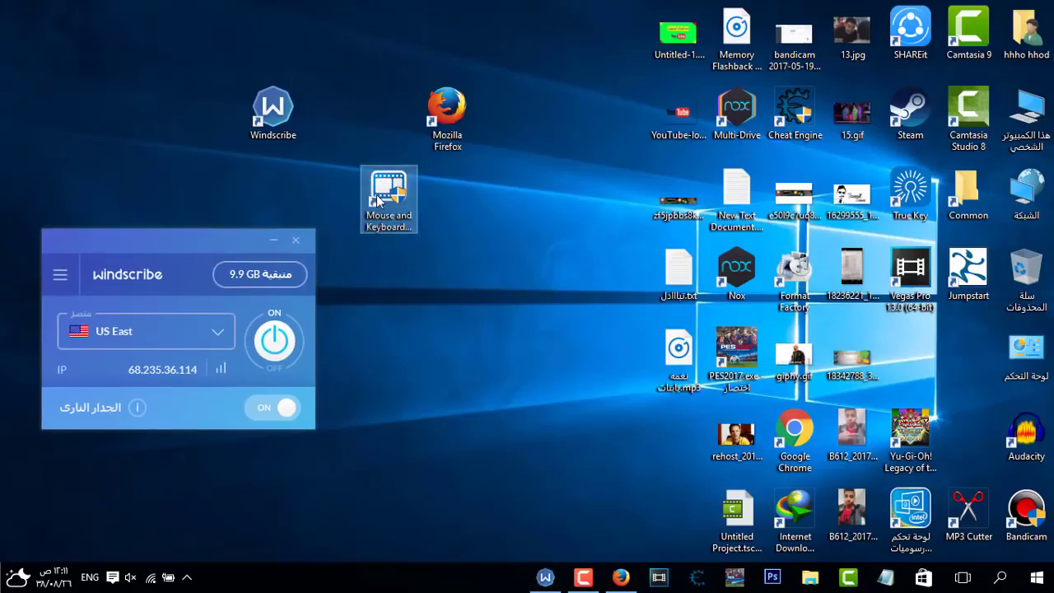
double_click(395, 206)
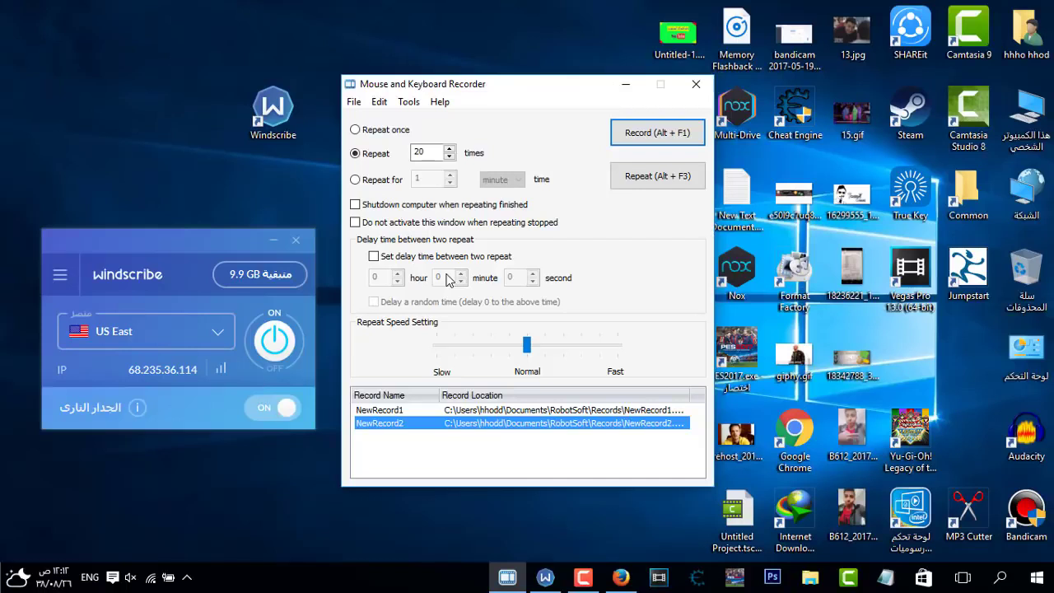
left_click(504, 445)
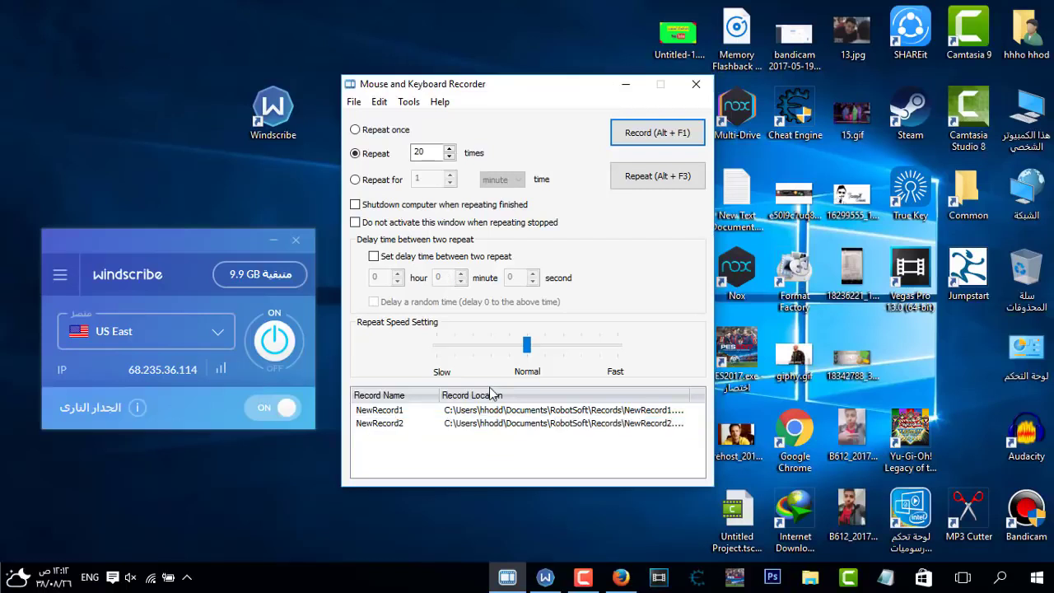
left_click(482, 423)
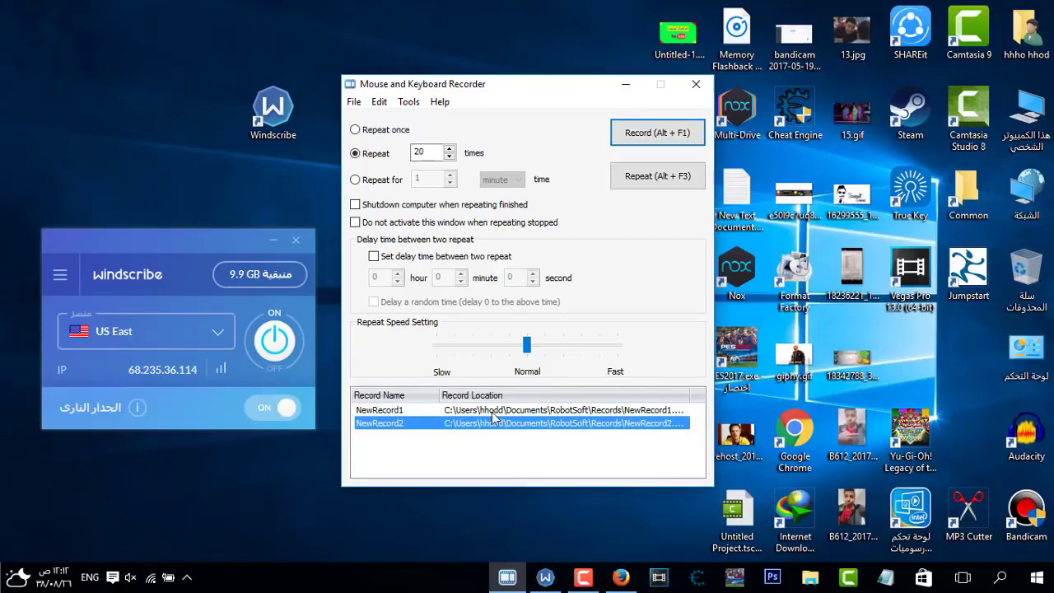
left_click(494, 451)
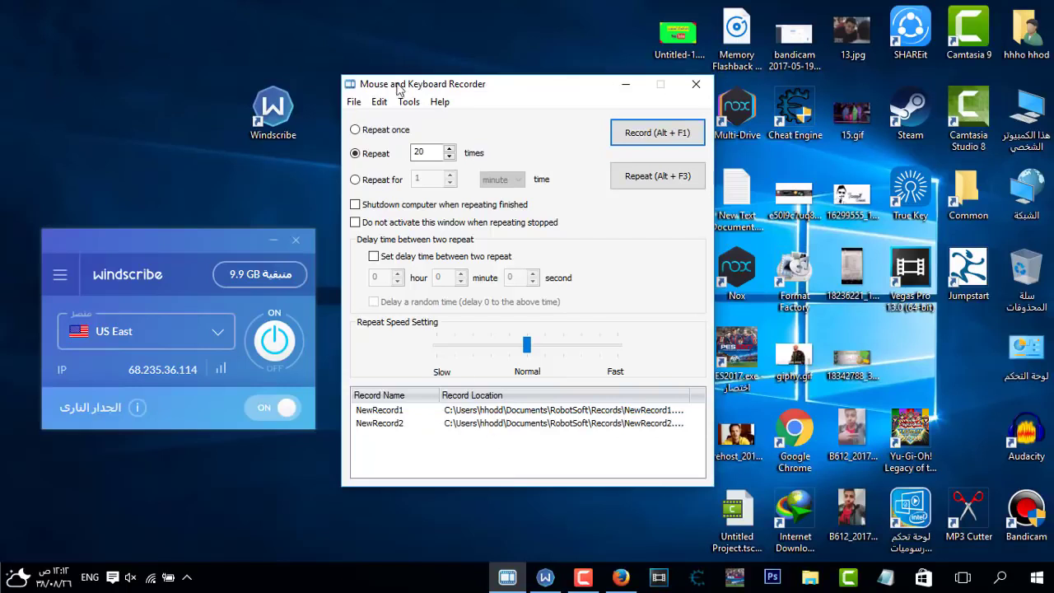
Step: Go through the repeat modes of the recorder and choose the Repeat option with 20 times
left_click(399, 136)
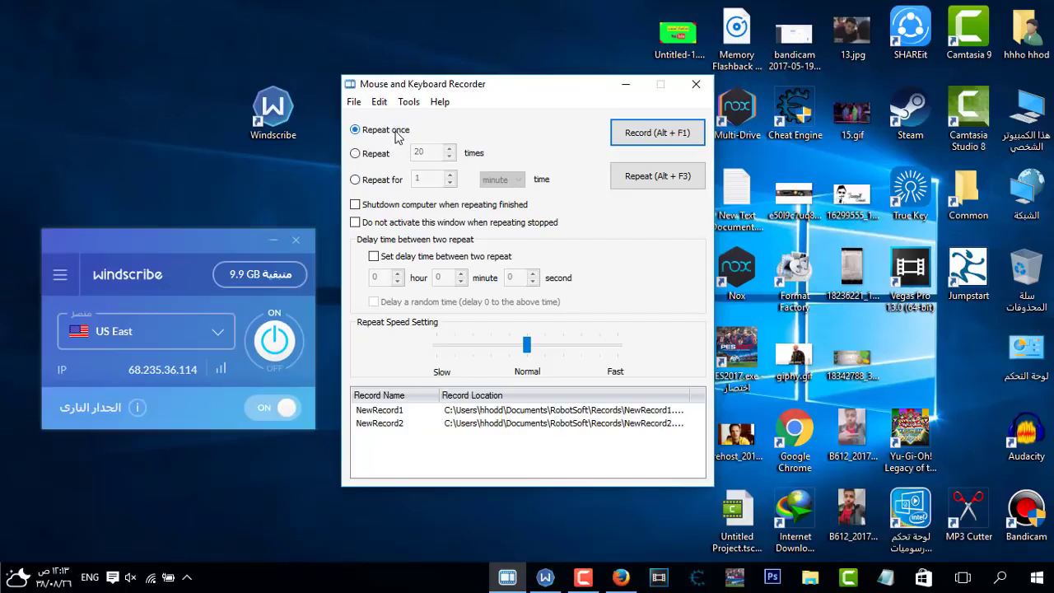
left_click(384, 154)
left_click(414, 152)
left_click(386, 182)
left_click(382, 155)
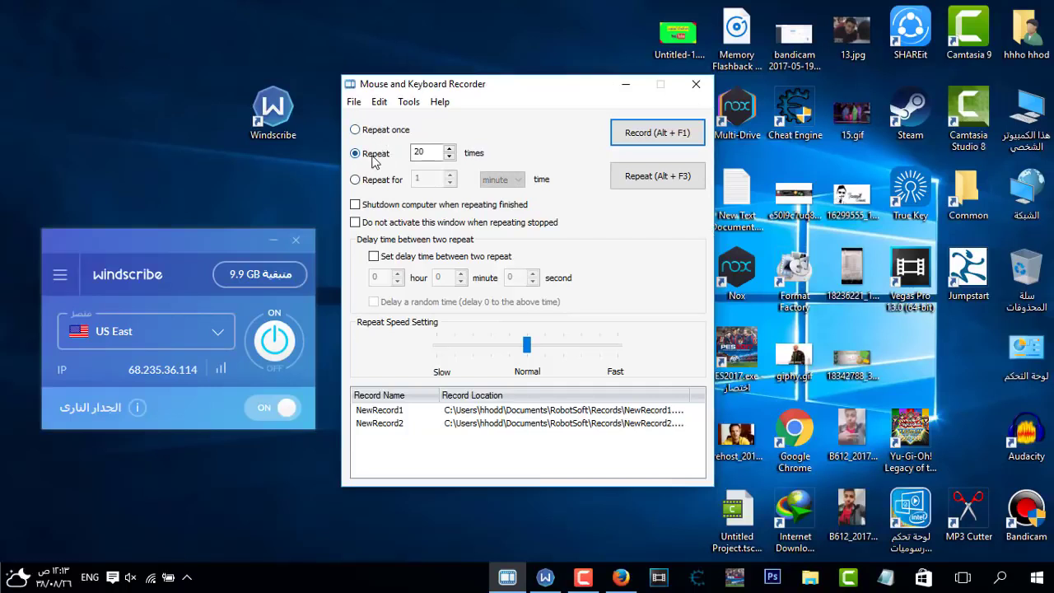
key("Tab")
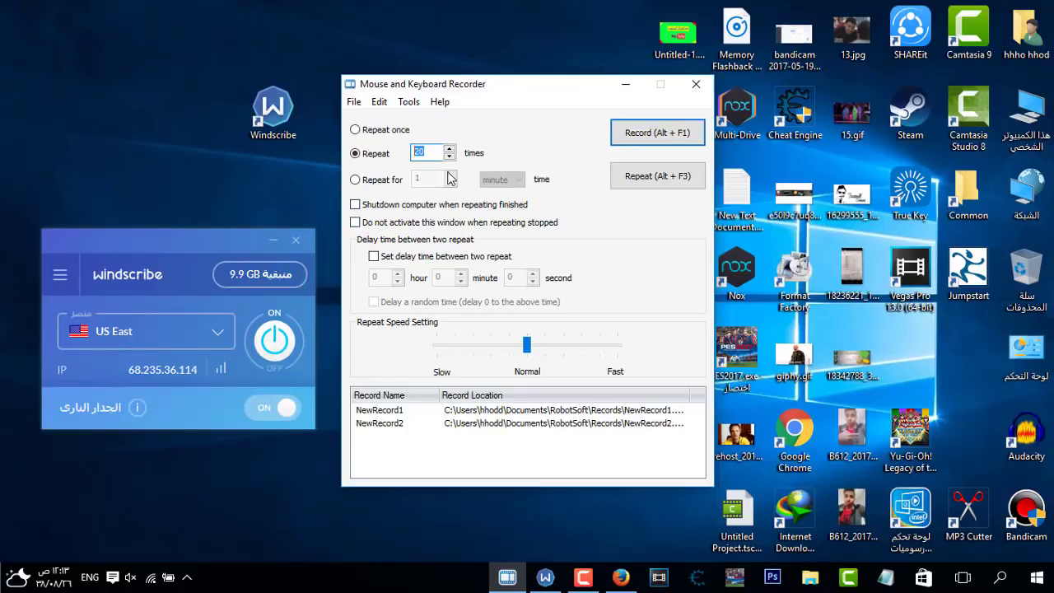
left_click(687, 144)
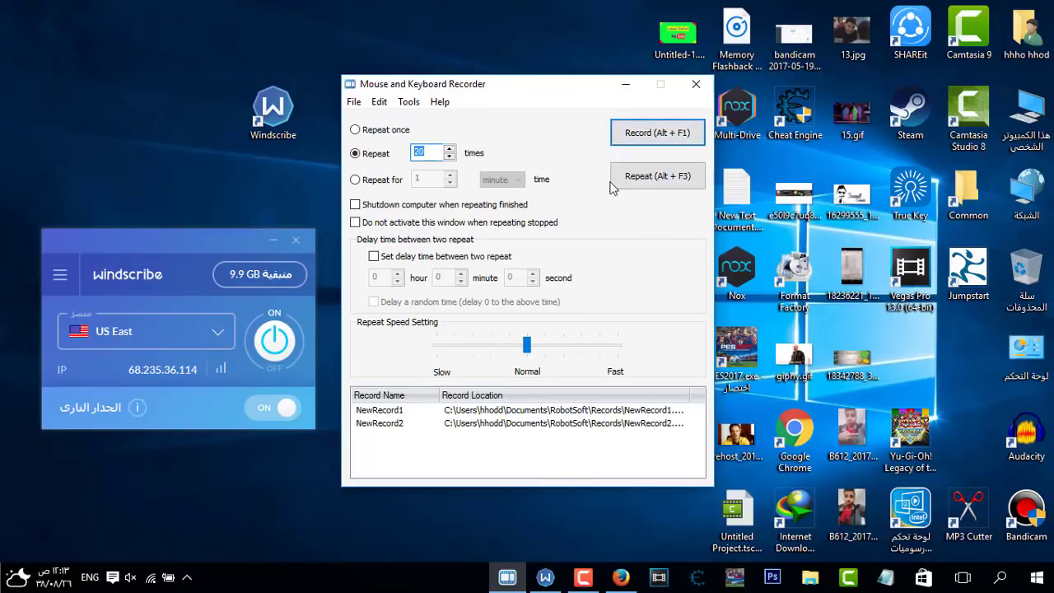
left_click(677, 185)
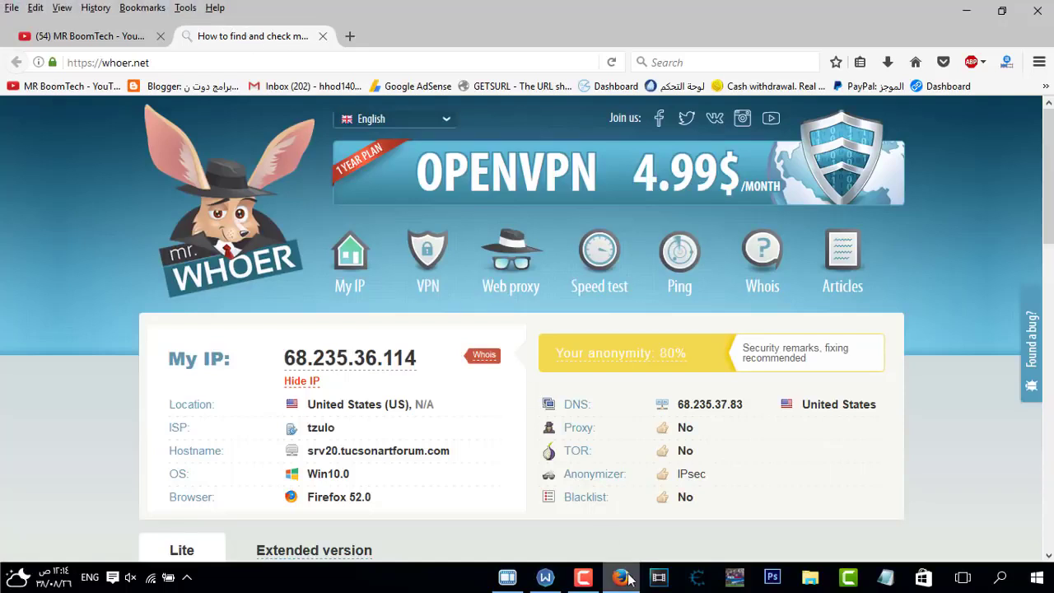
mouse_move(629, 581)
double_click(393, 35)
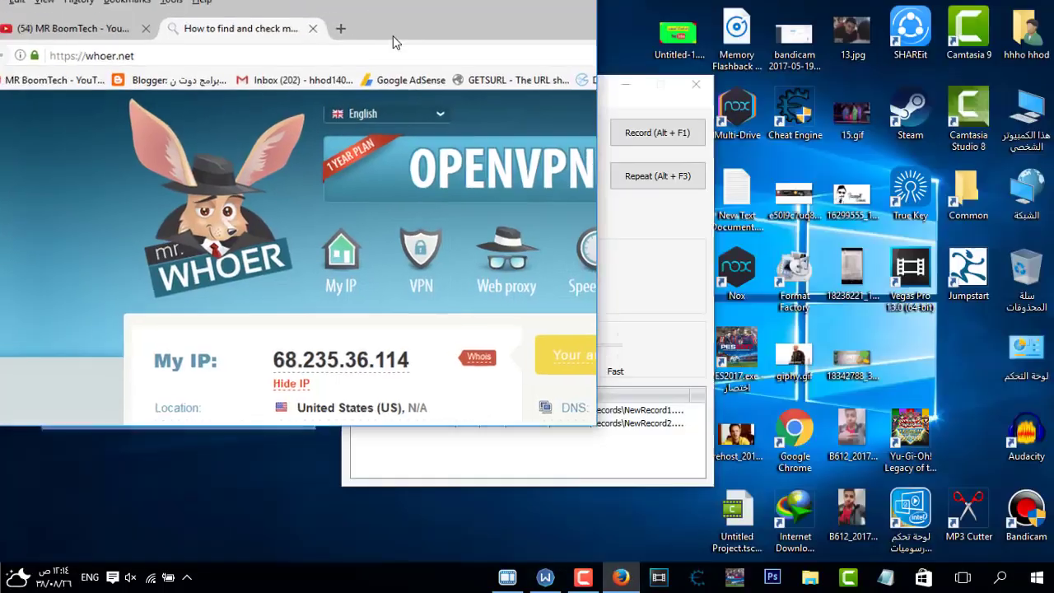
left_click(550, 12)
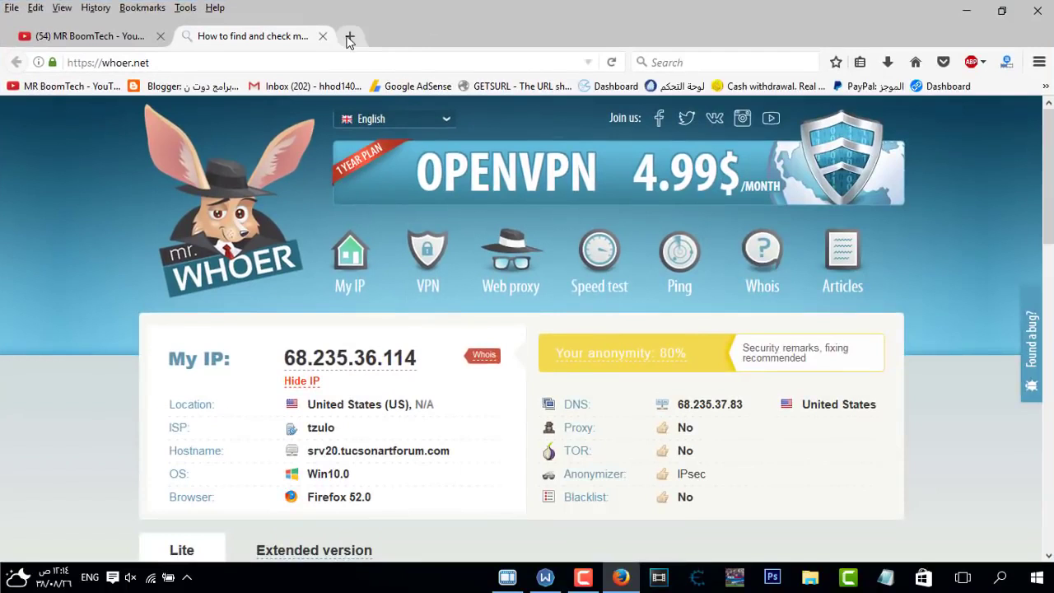
left_click(348, 38)
left_click(485, 36)
left_click(368, 40)
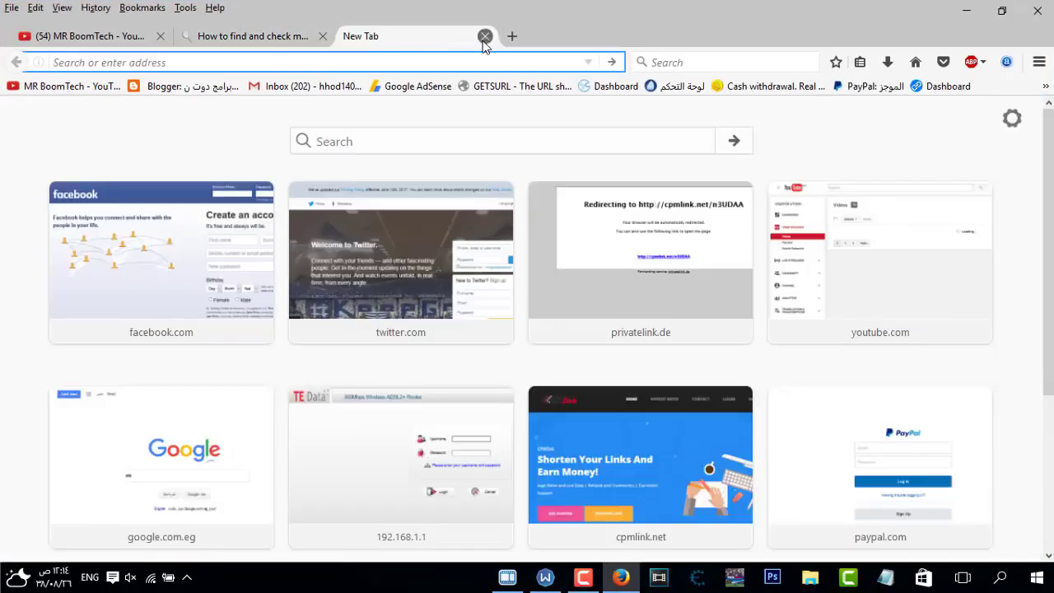
key("ctrl+w")
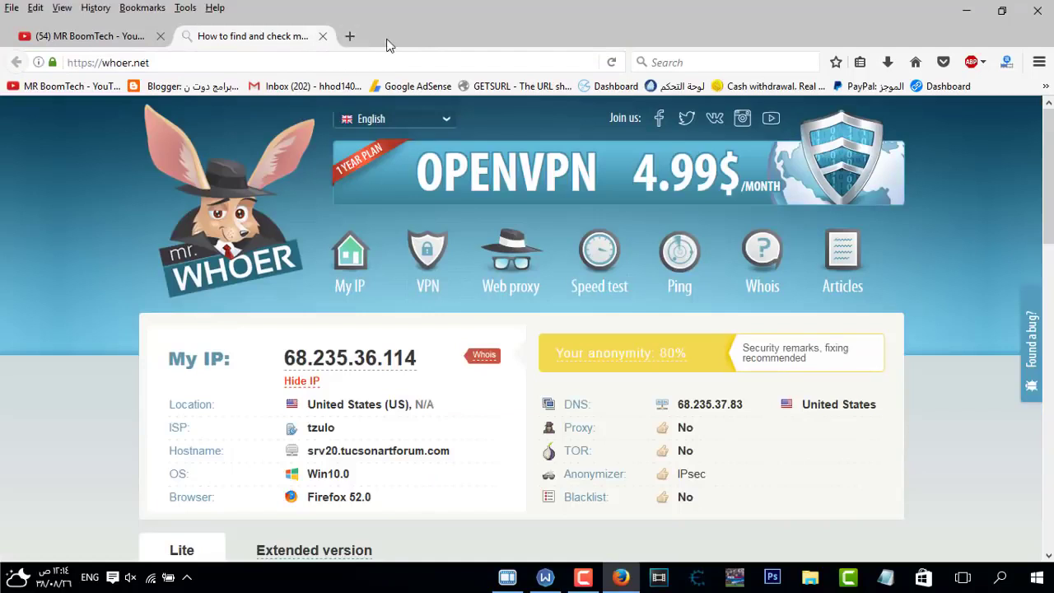
scroll(560, 358, "down", 5)
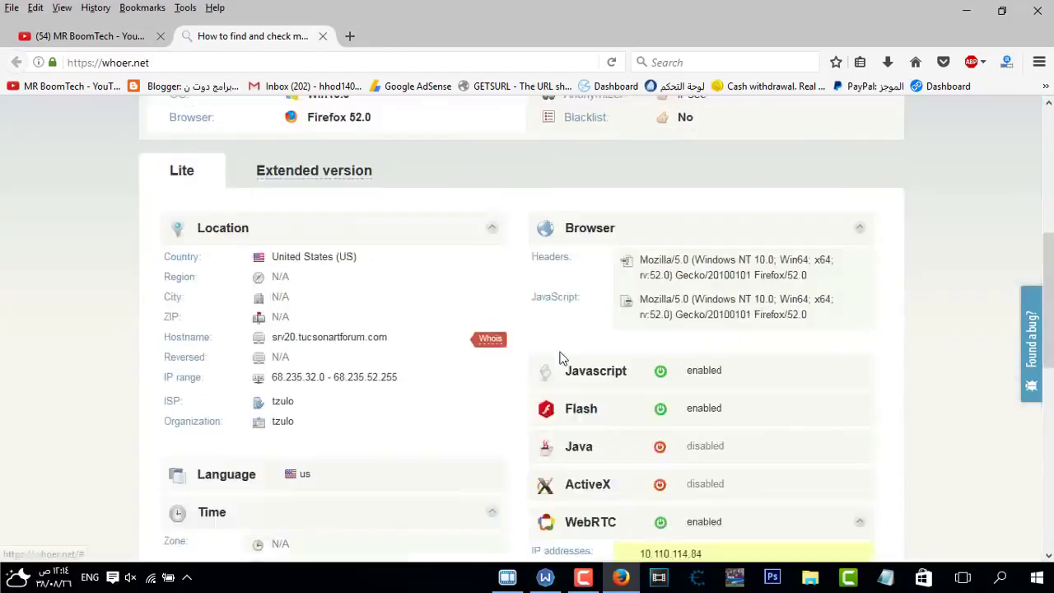
scroll(612, 420, "up", 4)
scroll(612, 420, "up", 2)
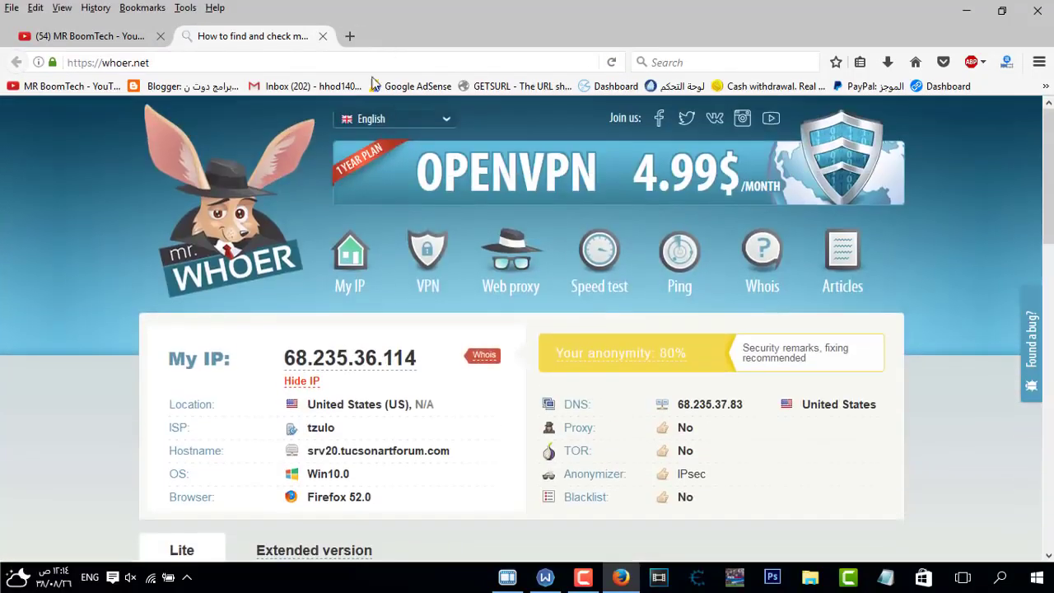
double_click(392, 36)
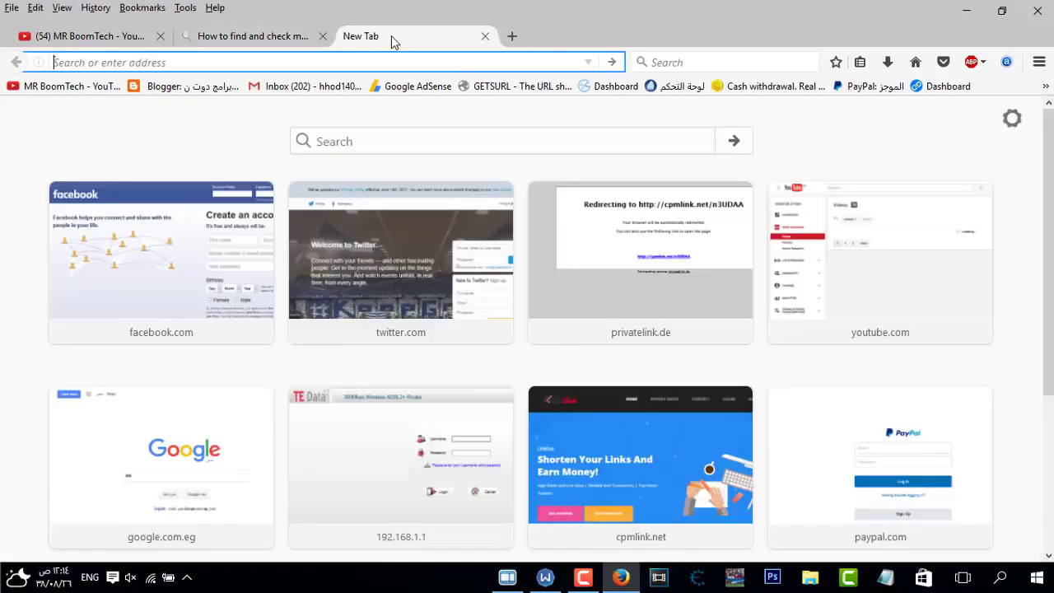
left_click(485, 36)
double_click(524, 35)
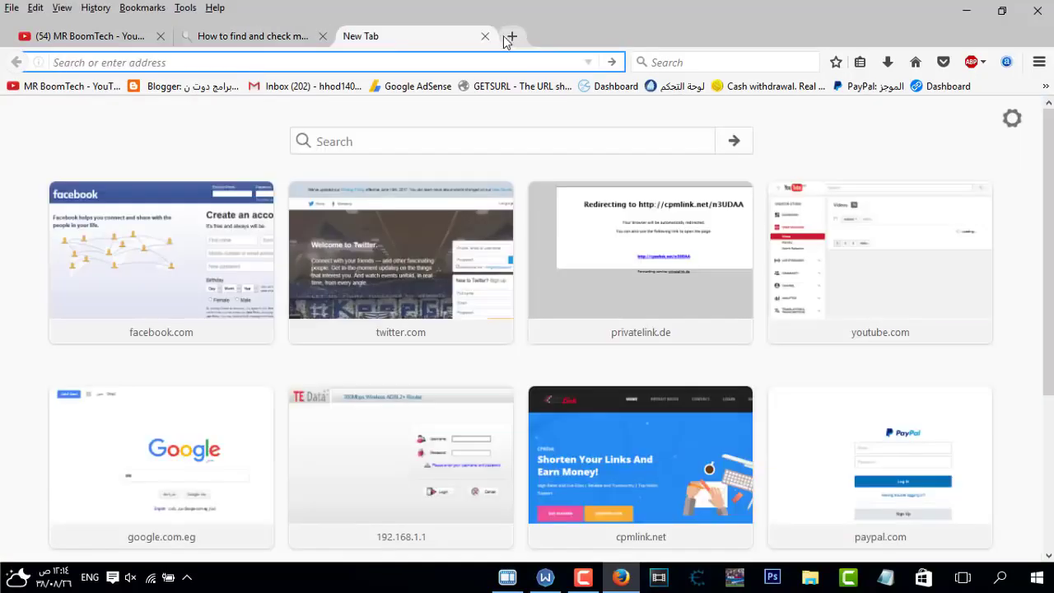
left_click(485, 36)
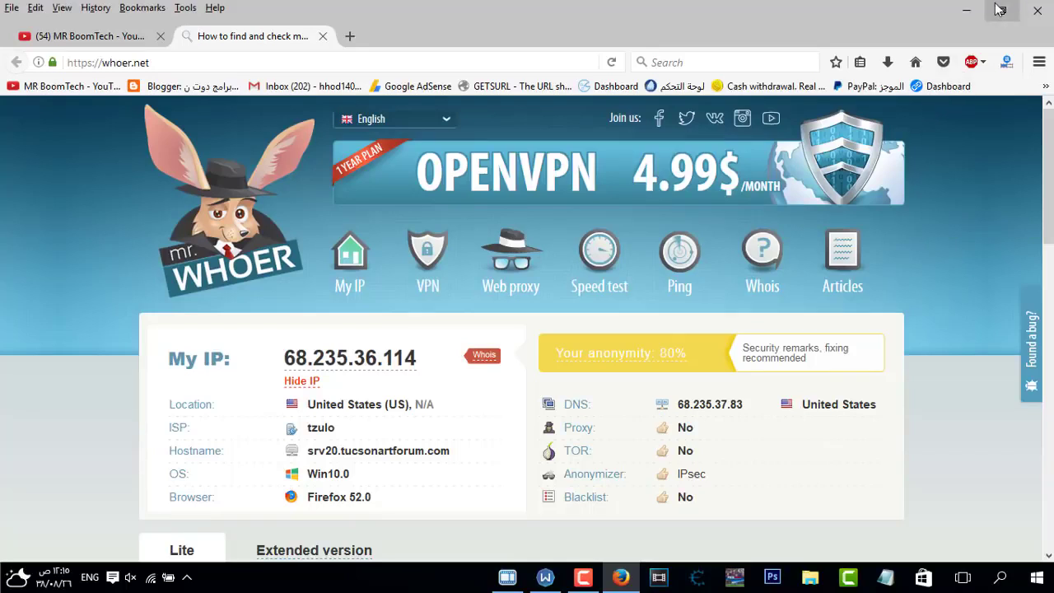
Step: Minimise the browser to get back to the desktop and disconnect the Windscribe VPN from US East
left_click(966, 9)
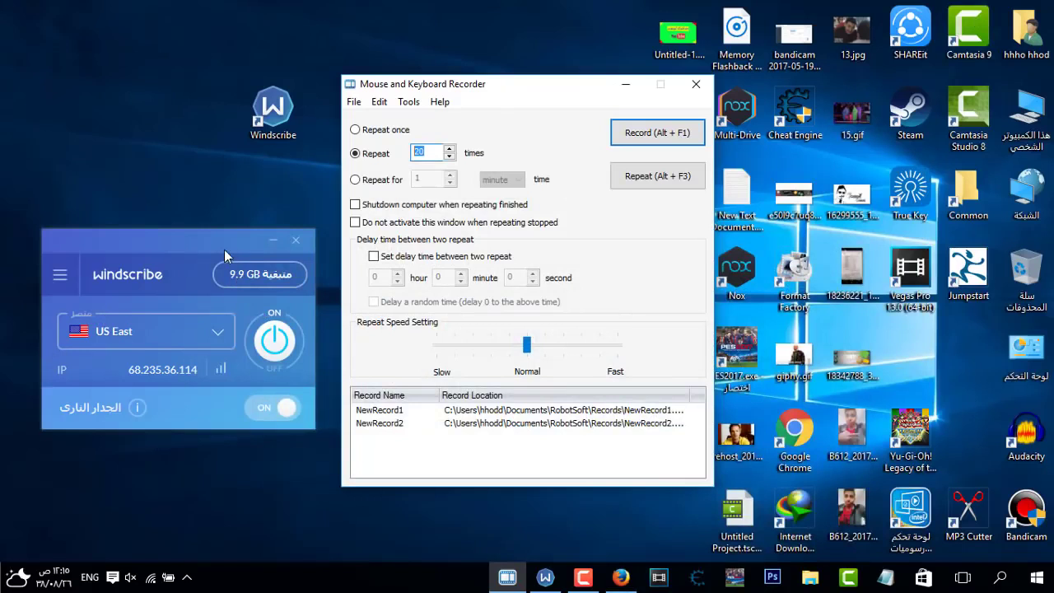
left_click(657, 134)
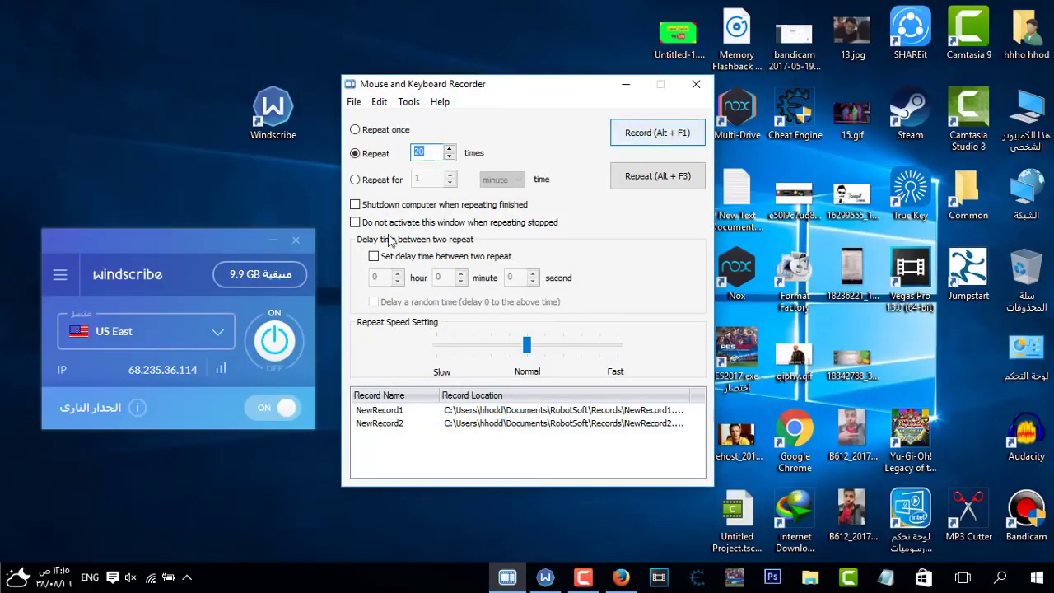
left_click(258, 341)
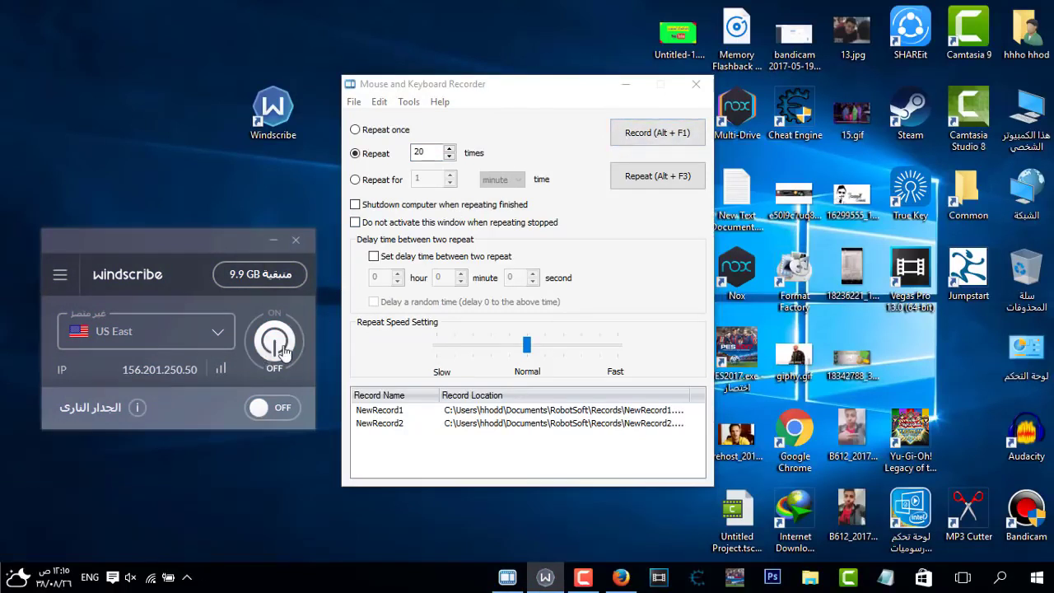
left_click(619, 577)
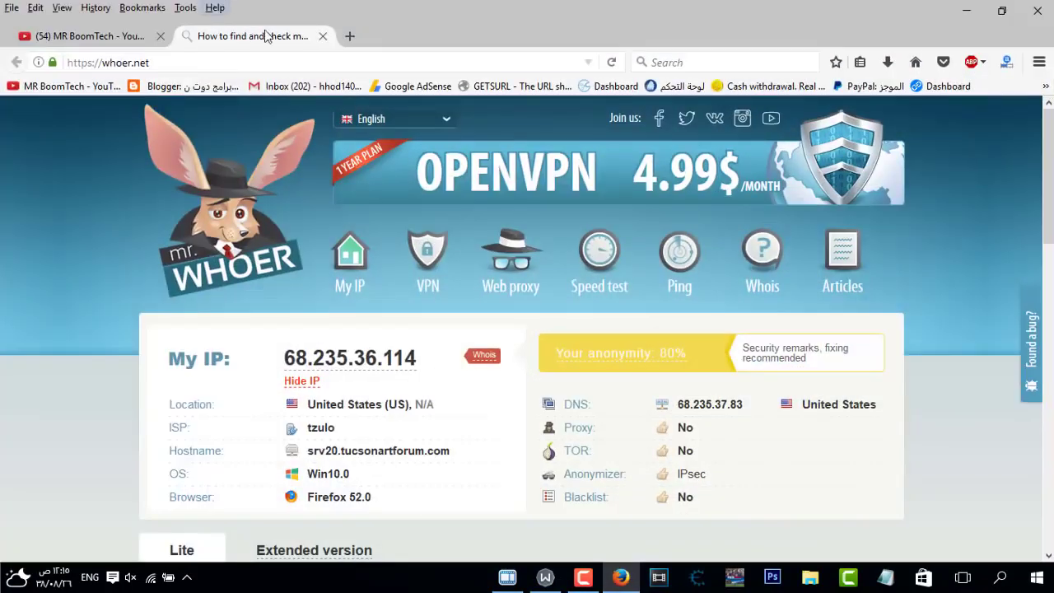
double_click(431, 38)
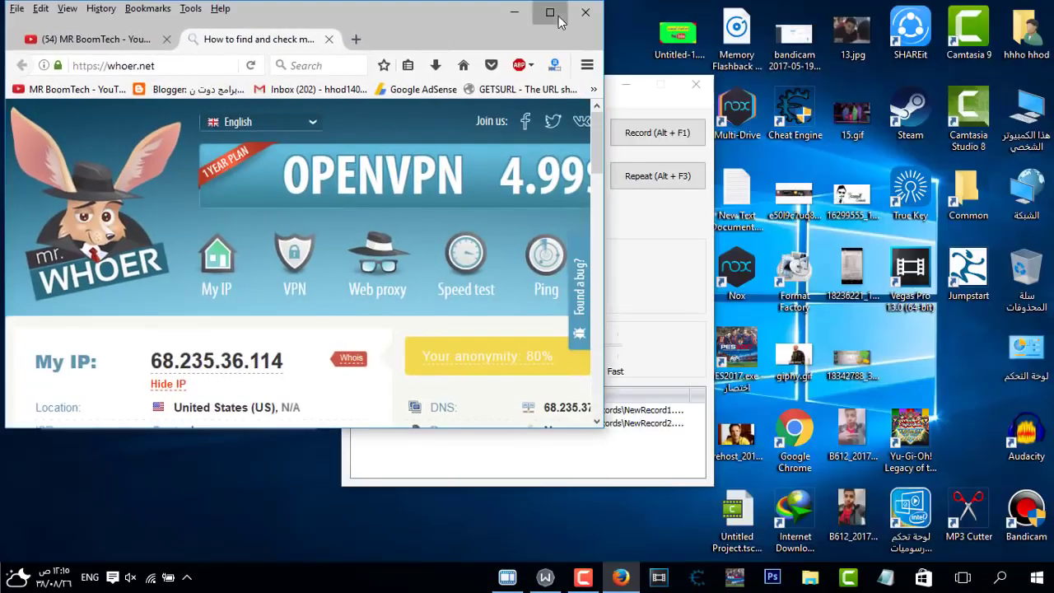
left_click(548, 8)
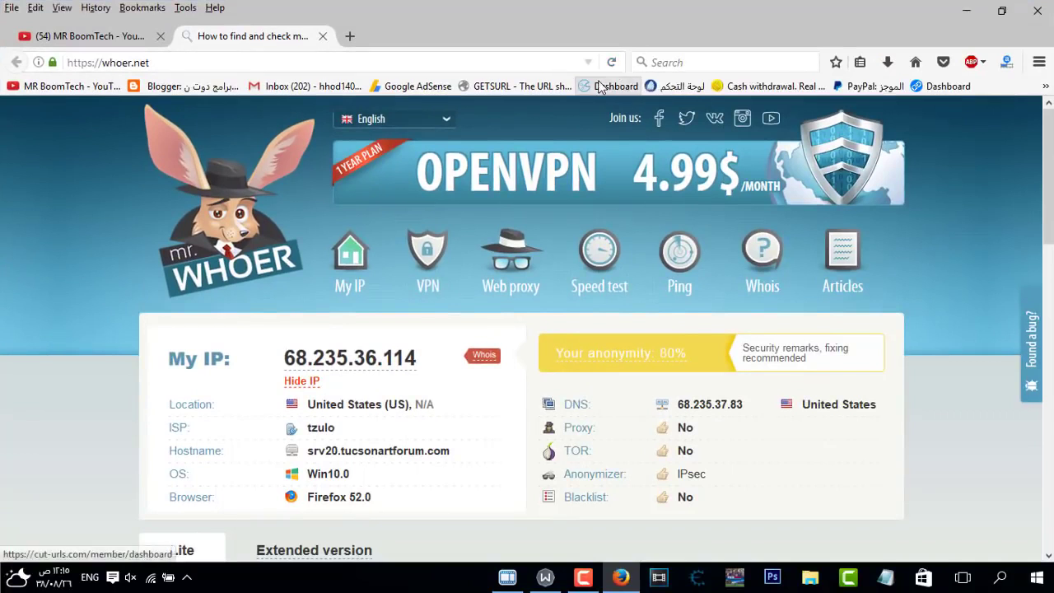
left_click(512, 579)
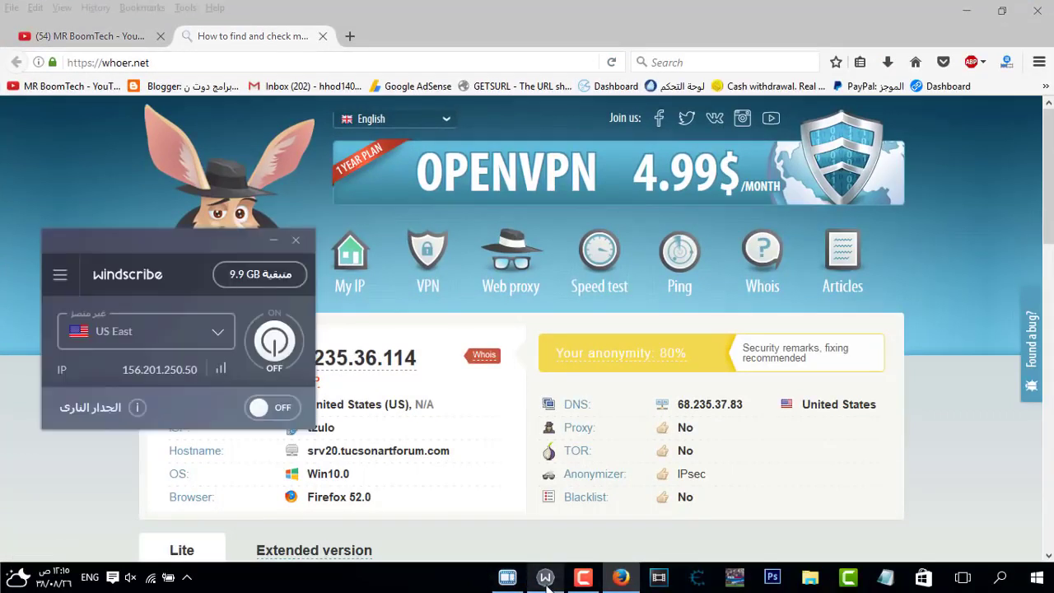
left_click(506, 578)
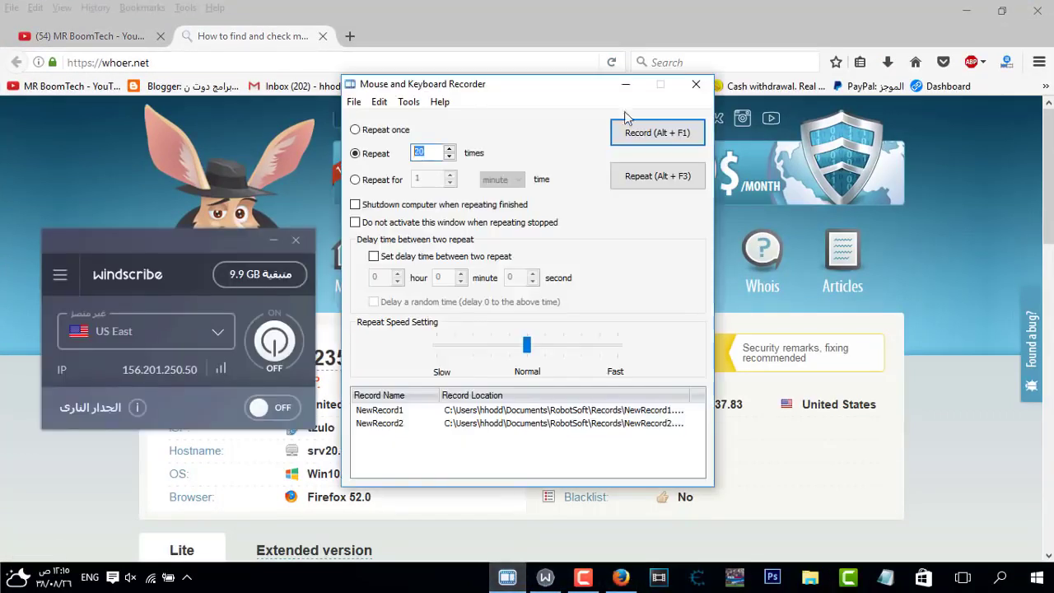
left_click(667, 134)
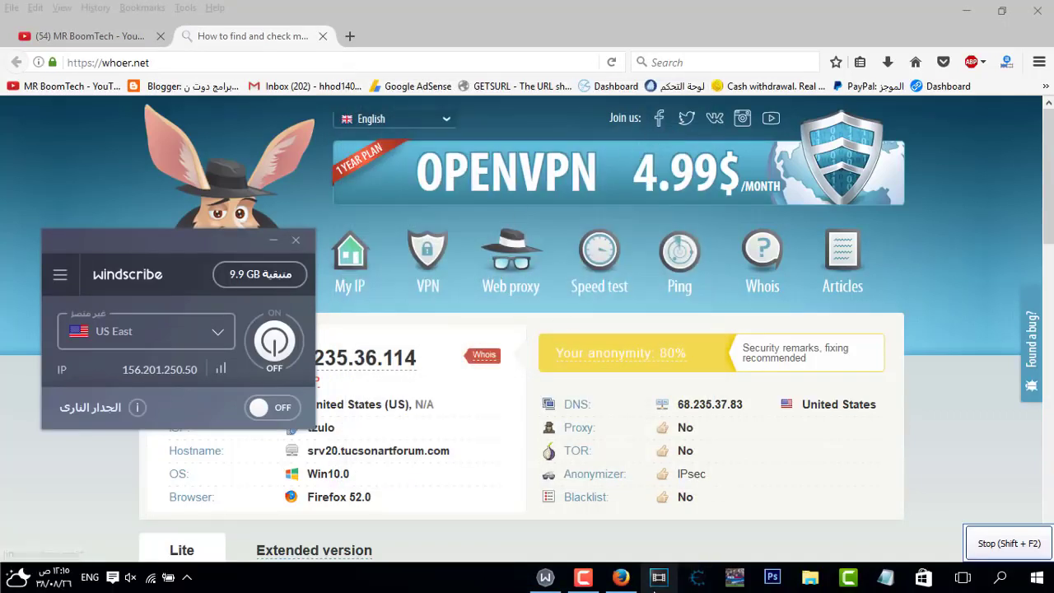
key("shift+F2")
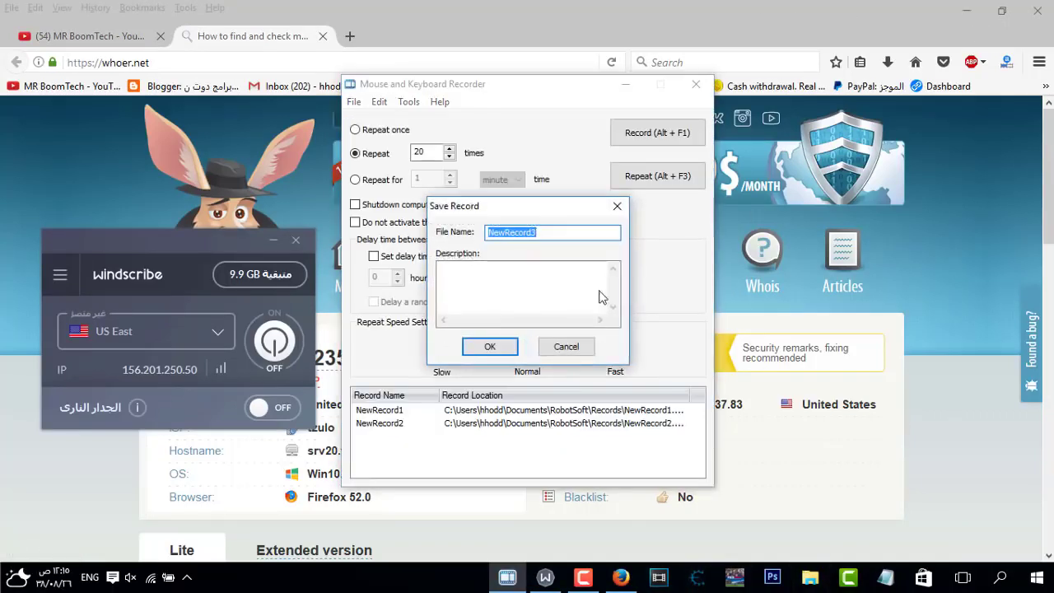
left_click(587, 346)
Step: Minimise the browser, start a new macro recording from the desktop and connect Windscribe to US East
left_click(966, 10)
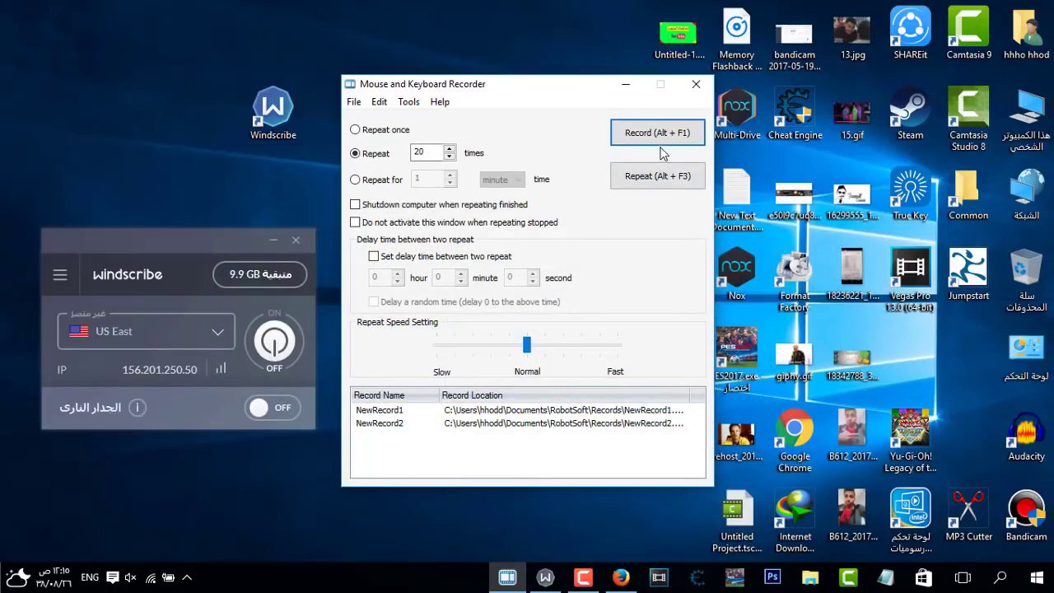
left_click(620, 136)
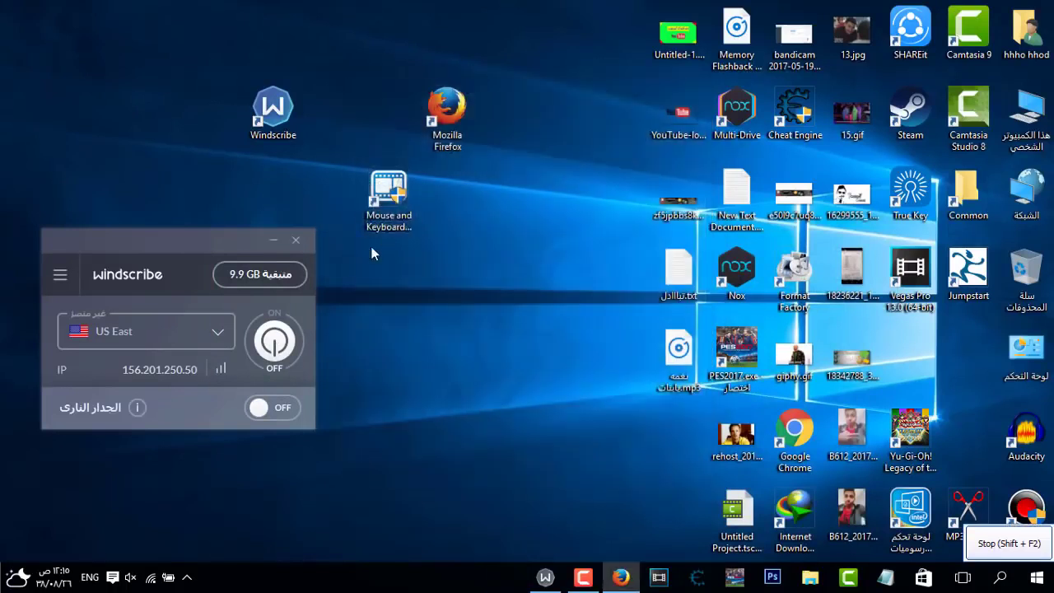
left_click(275, 341)
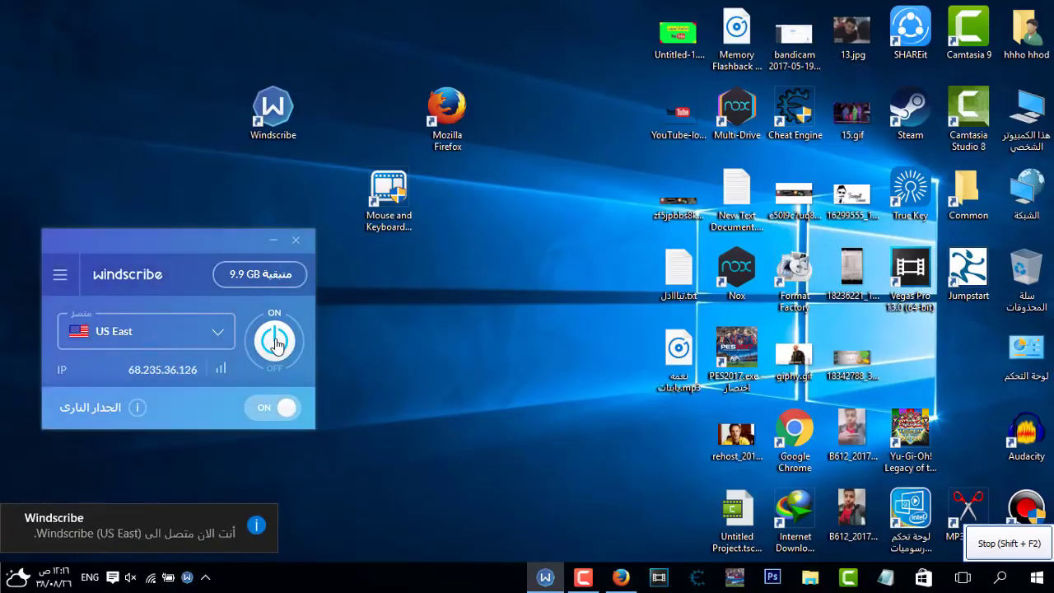
Step: Switch to Firefox, reload whoer.net to check the new IP address, and minimise the browser
left_click(634, 588)
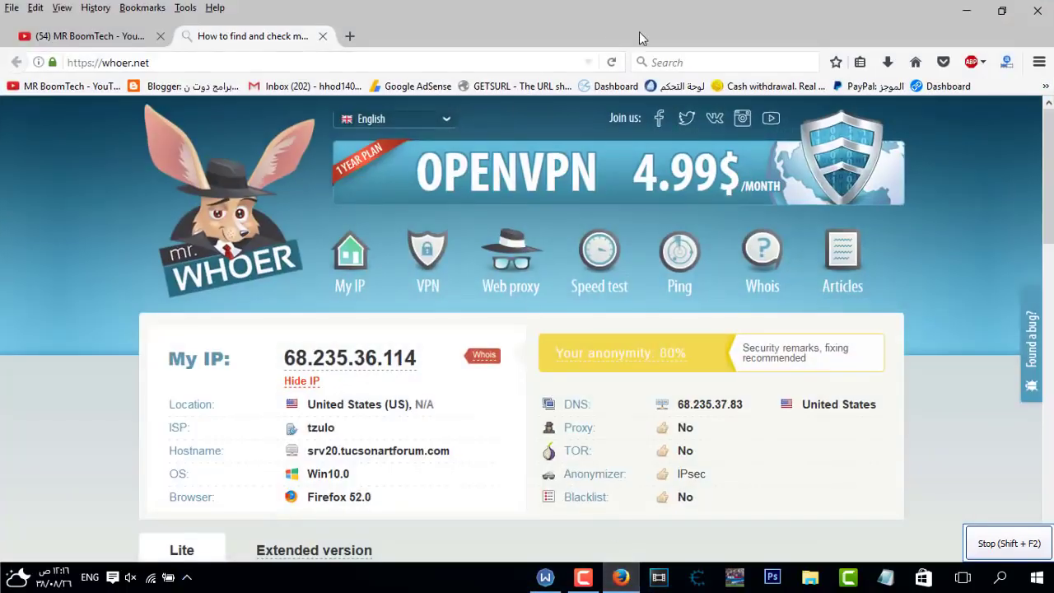
left_click(612, 63)
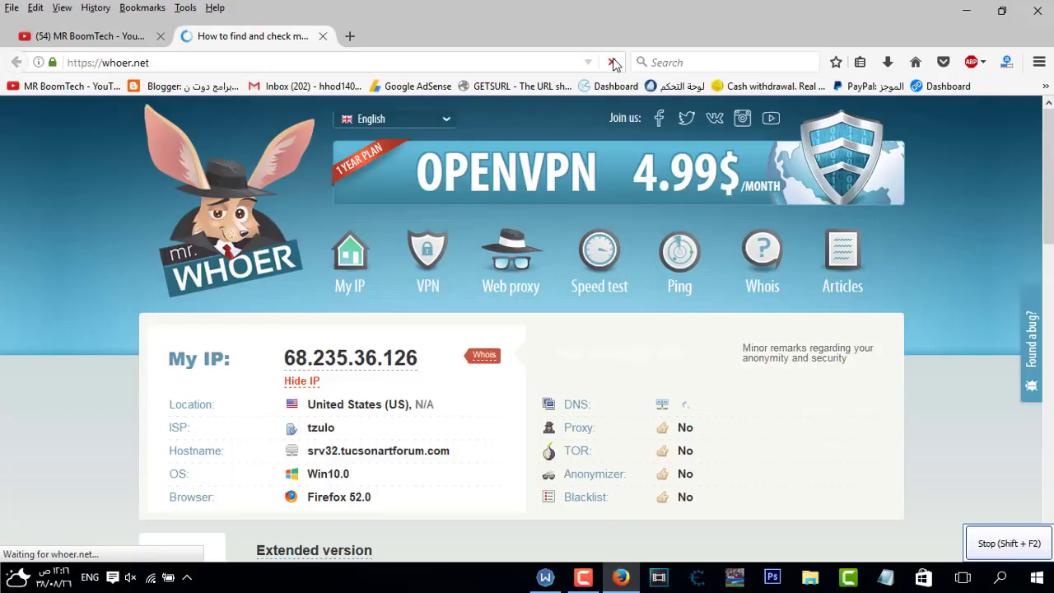
left_click(969, 11)
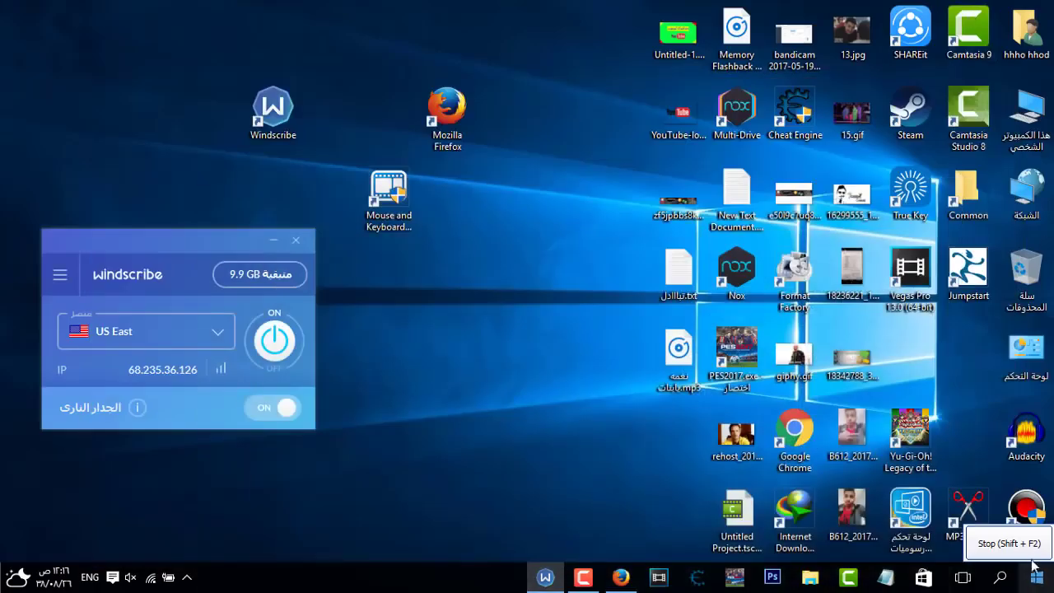
Step: Stop the macro recording and save it as NewRecord3
left_click(1035, 565)
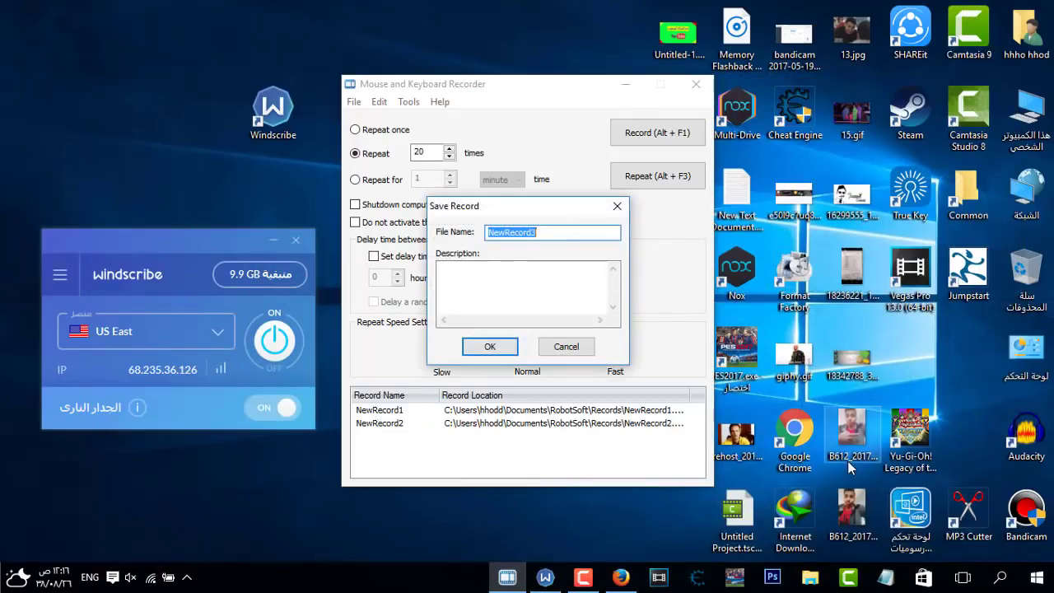
left_click(476, 346)
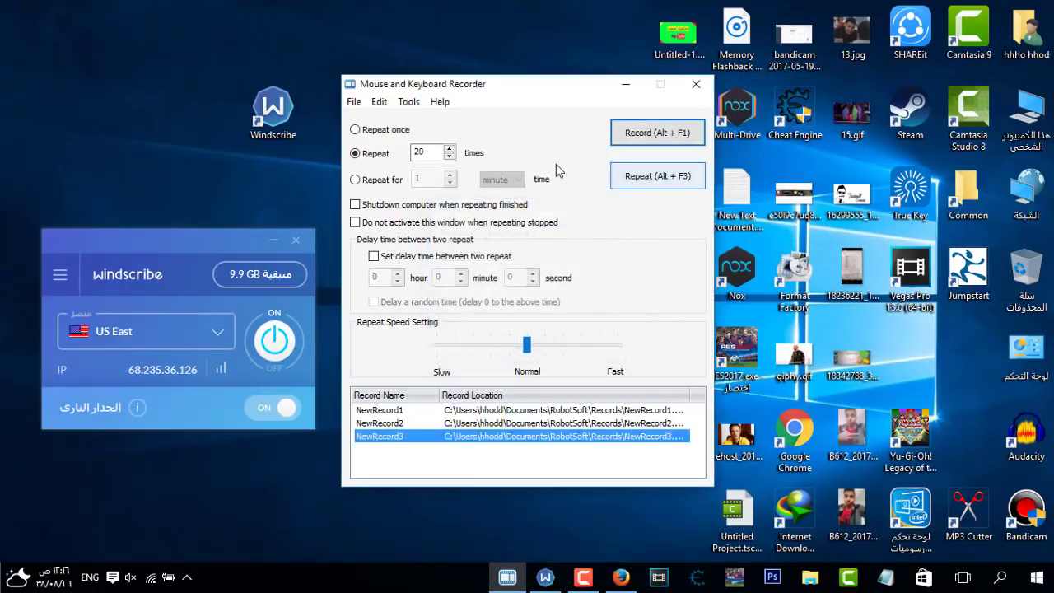
Step: Switch the recorder to Repeat once and start playback of NewRecord3
left_click(397, 131)
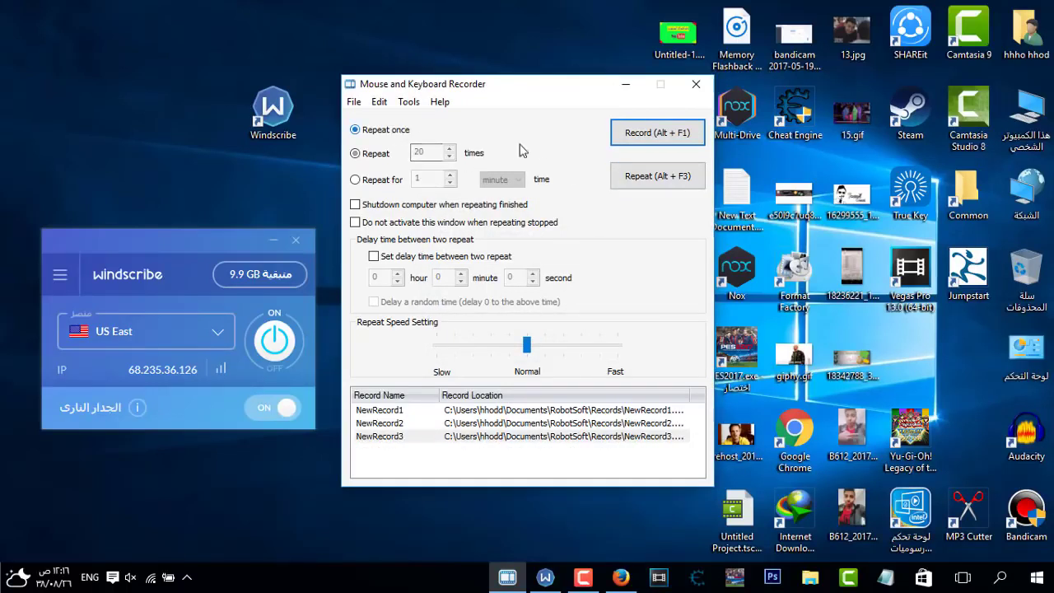
left_click(635, 177)
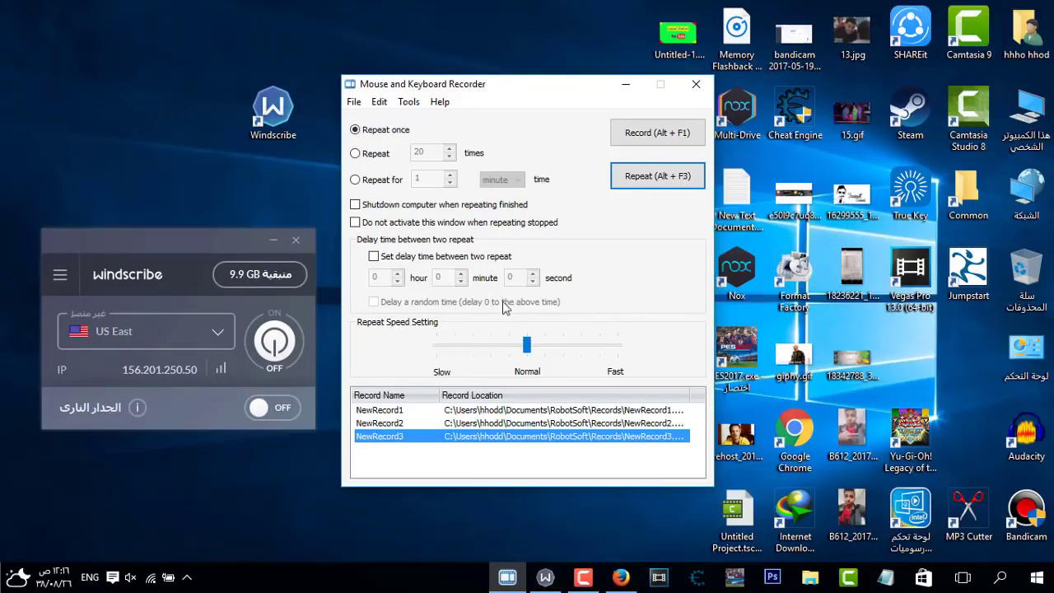
left_click(657, 176)
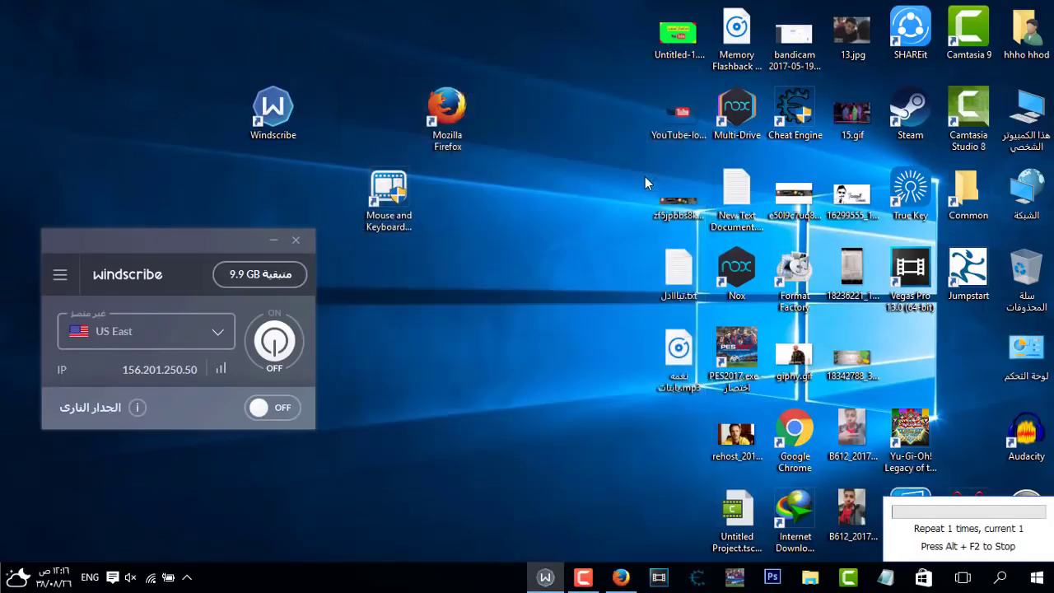
Step: During the macro playback, connect Windscribe to US East and reload whoer.net in Firefox, and bring the browser back up
left_click(274, 341)
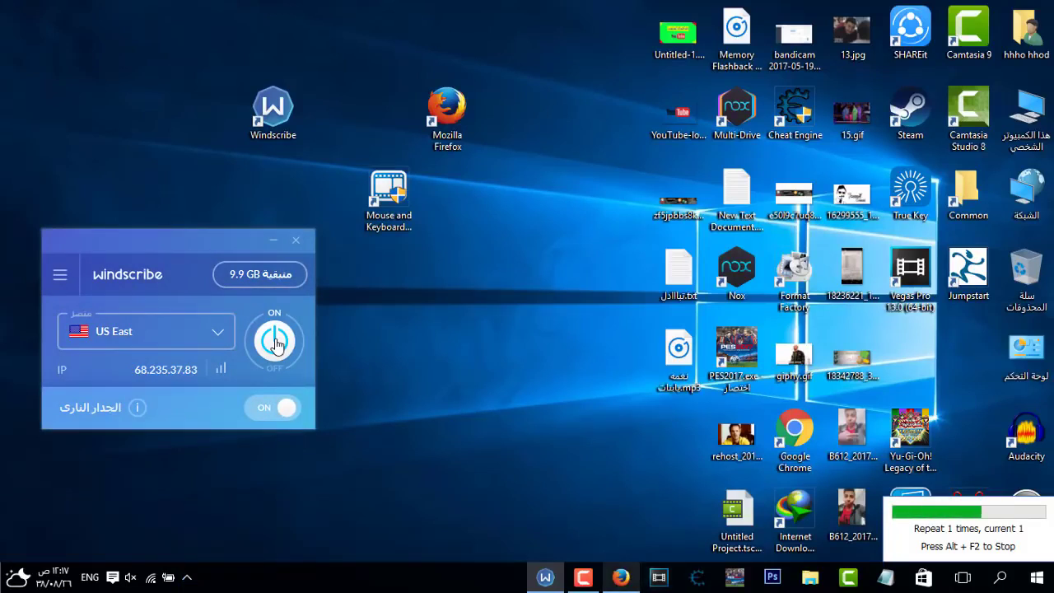
left_click(631, 585)
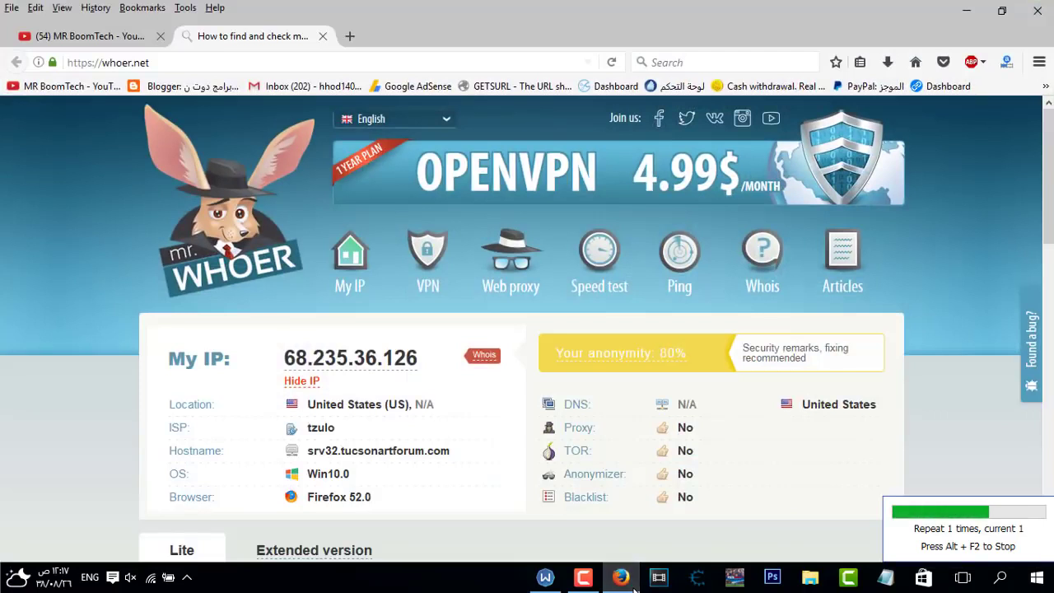
left_click(611, 63)
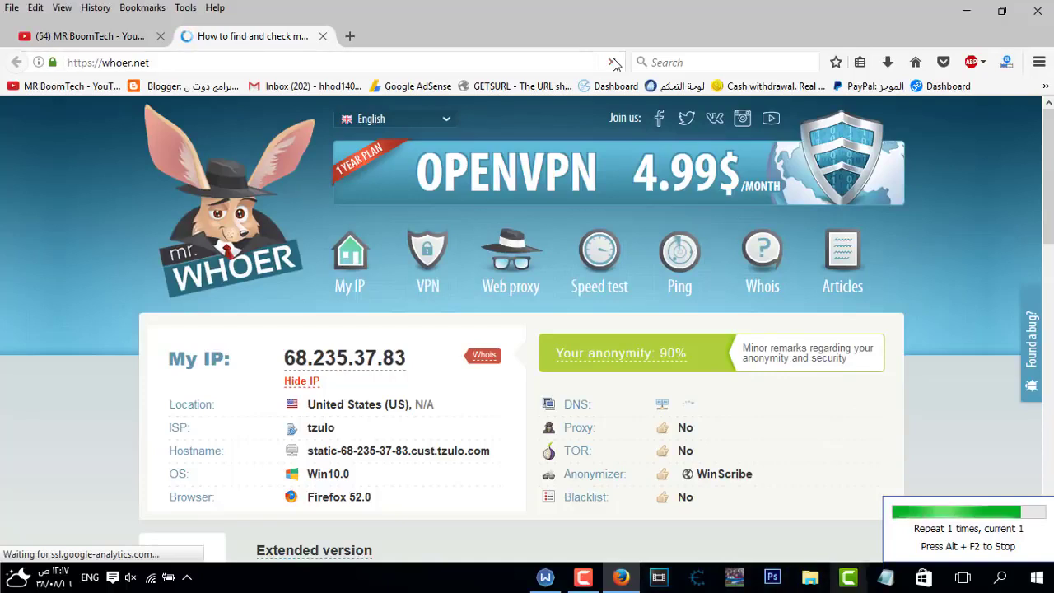
left_click(969, 11)
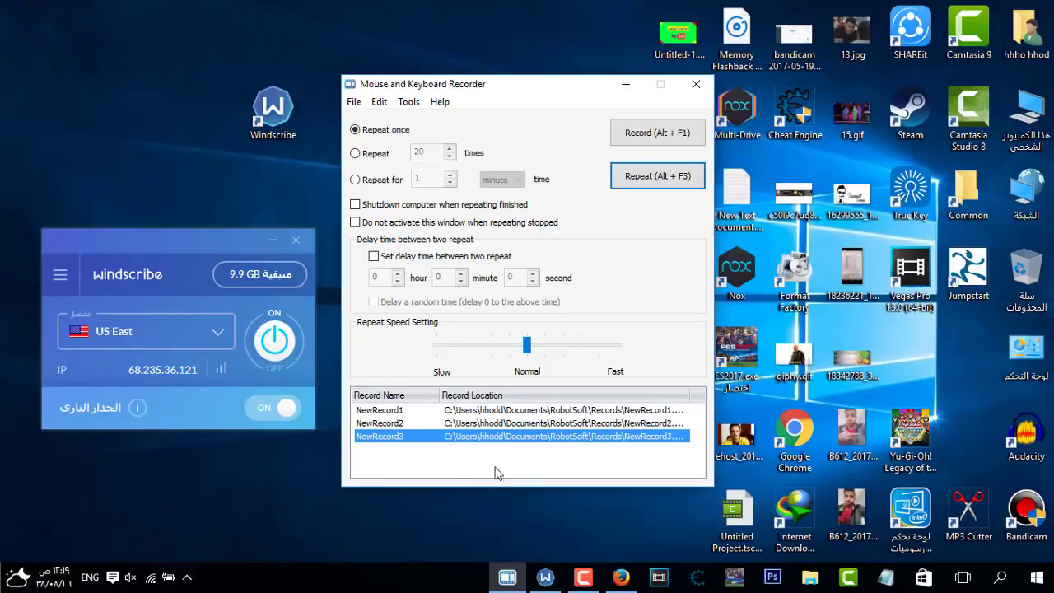
left_click(621, 577)
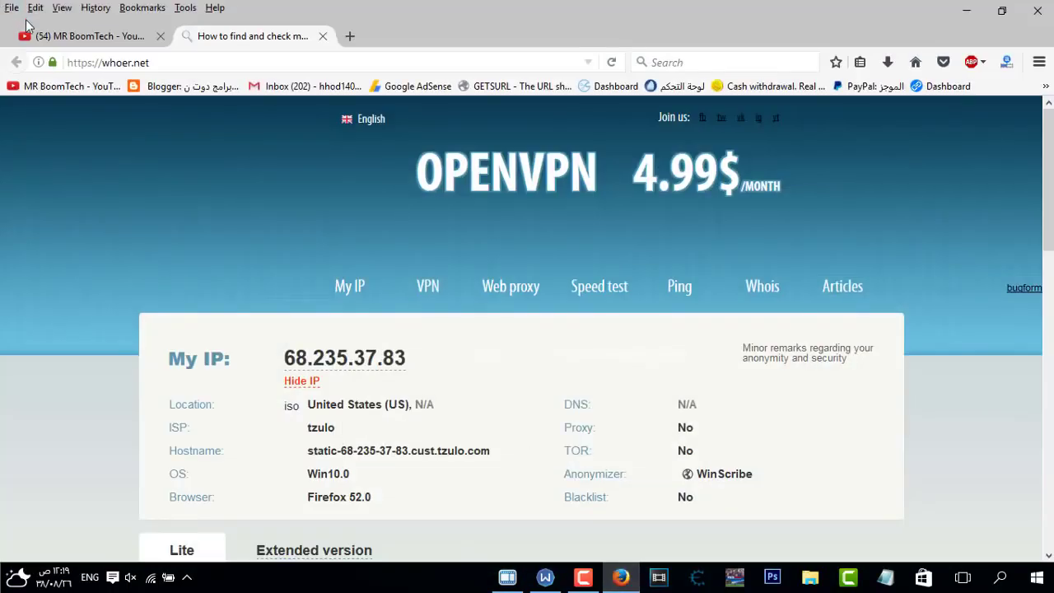